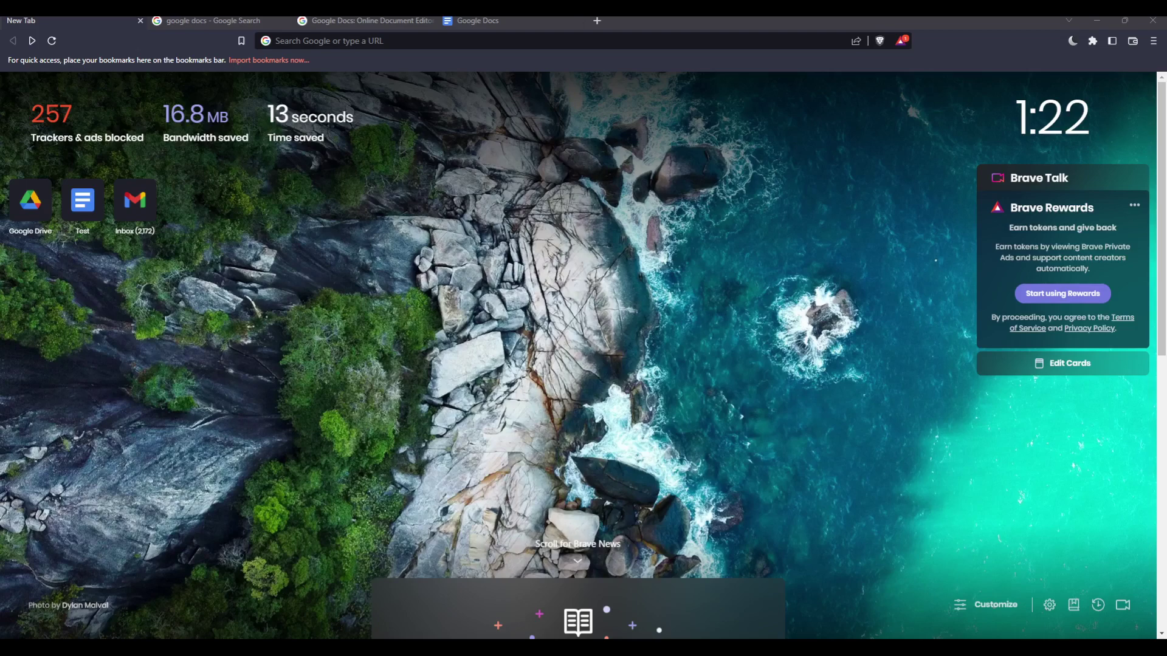
Go through the google docs search results and the Google Docs overview page to the Docs home page
left_click(216, 20)
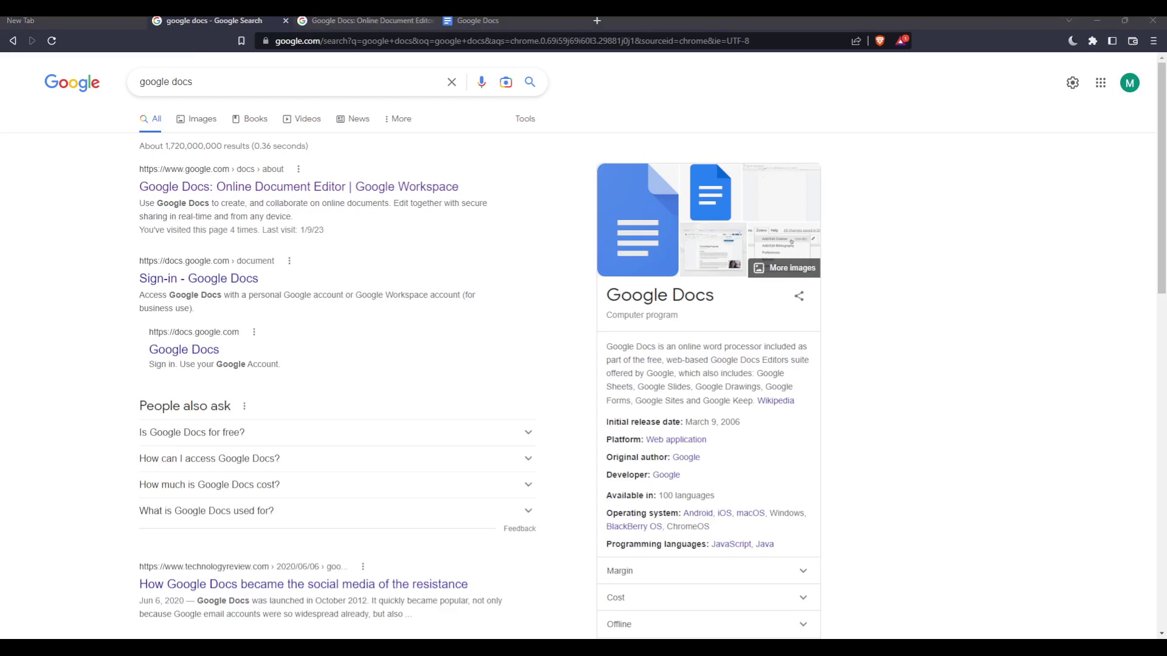
left_click(116, 189)
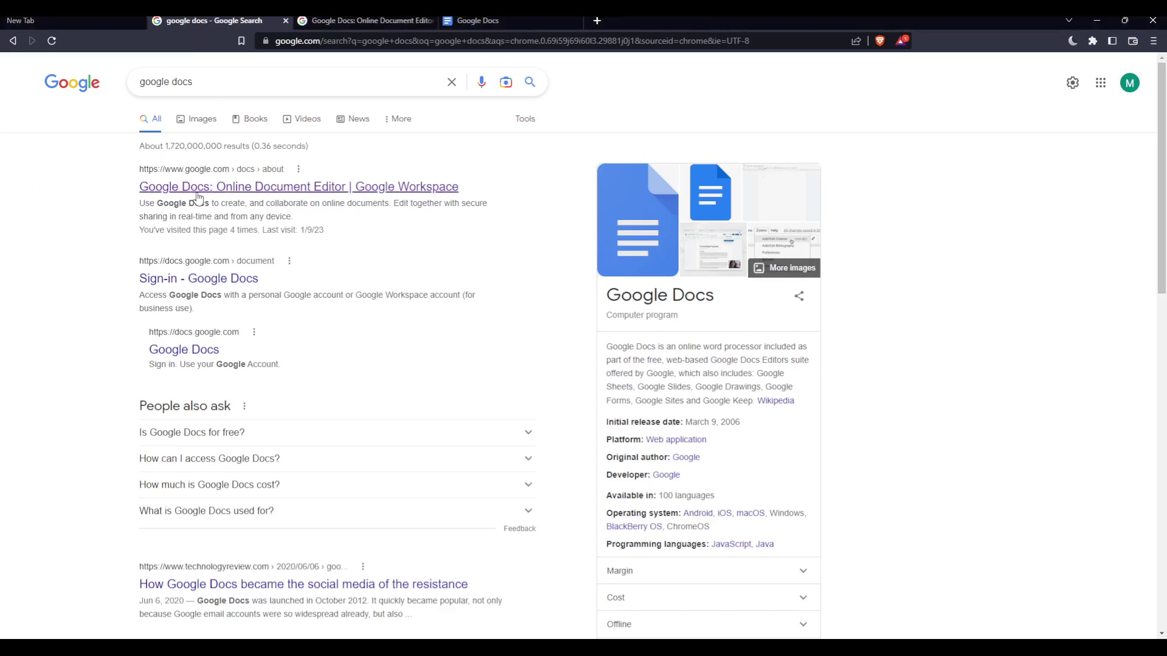
left_click(359, 20)
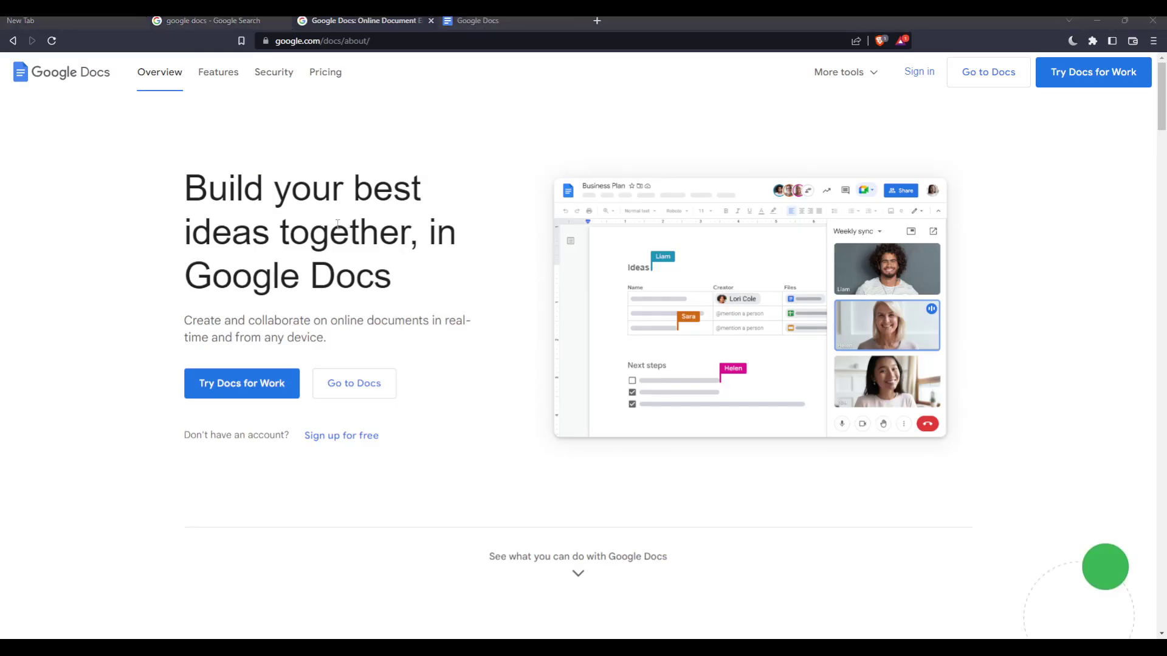
left_click(673, 98)
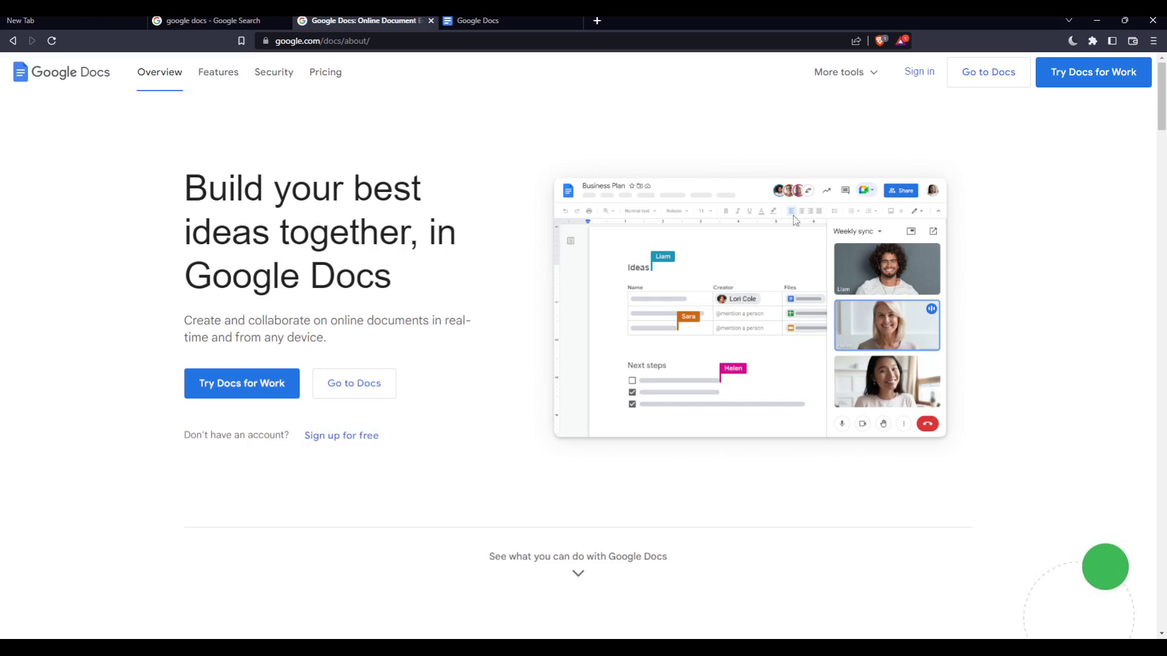
left_click(489, 19)
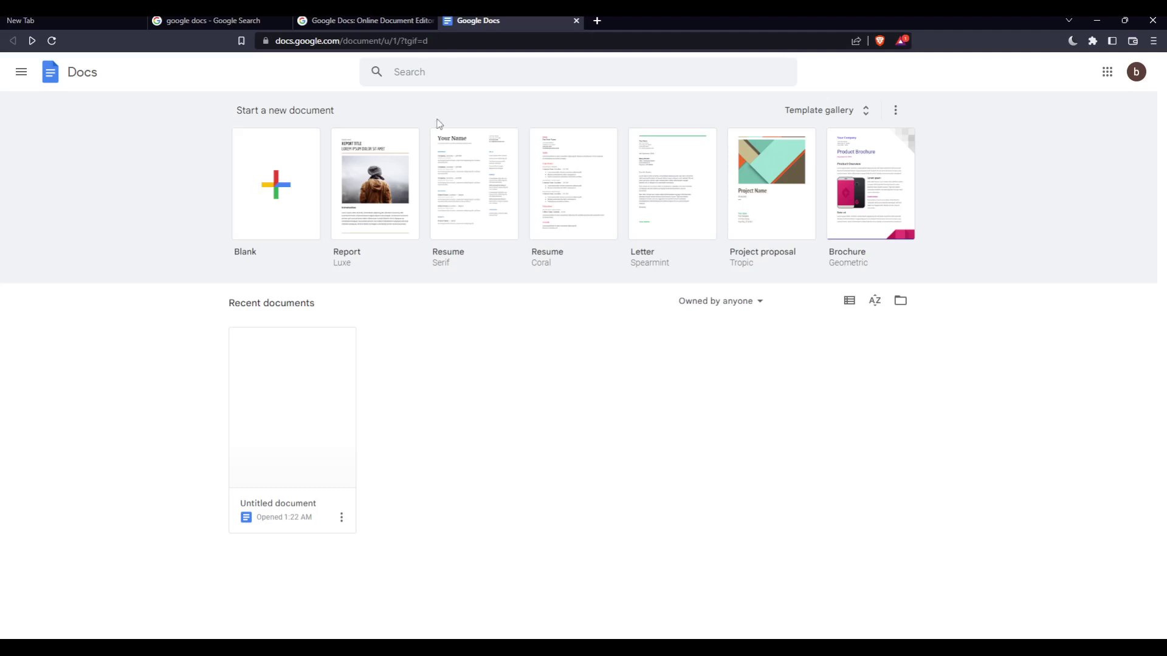
Browse the document template gallery and return to the Docs home page
left_click(861, 112)
scroll(567, 225, "down", 5)
scroll(566, 226, "down", 20)
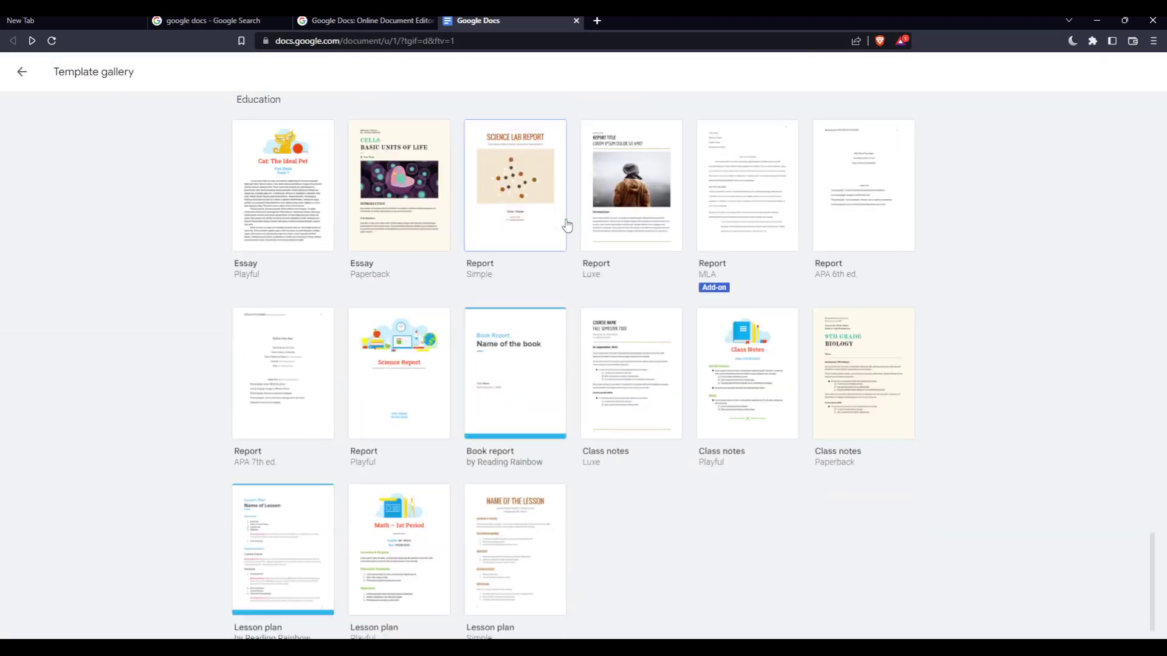
scroll(566, 225, "up", 20)
left_click(21, 72)
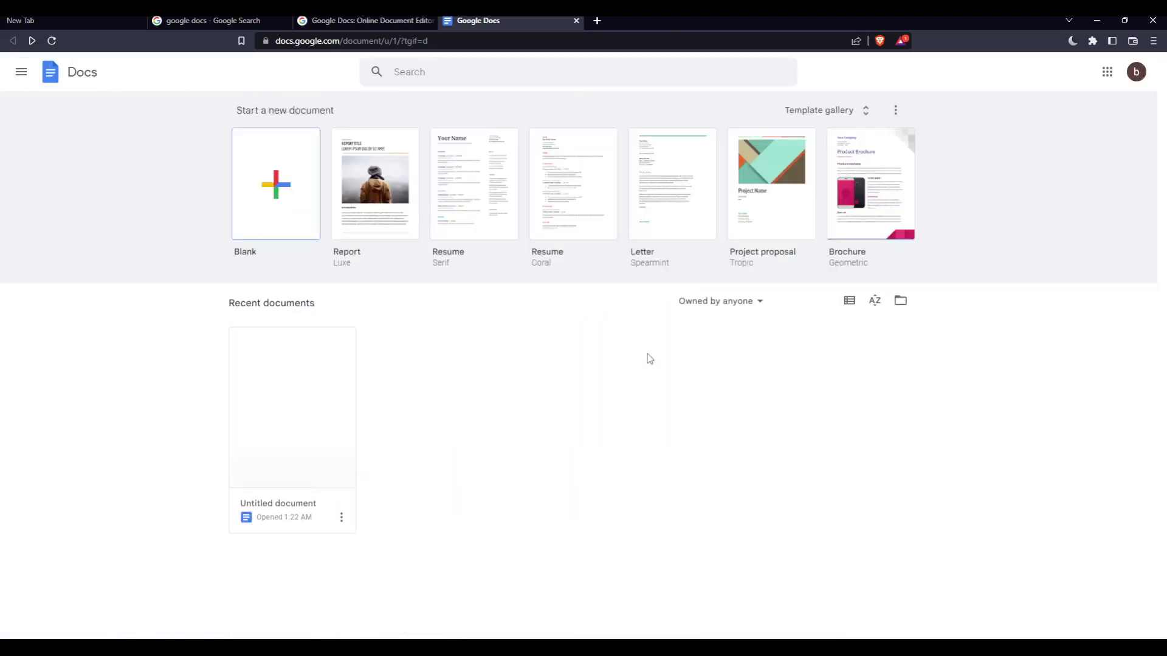
Open the untitled document from the recent documents and clear the stray characters entered in it
left_click(275, 473)
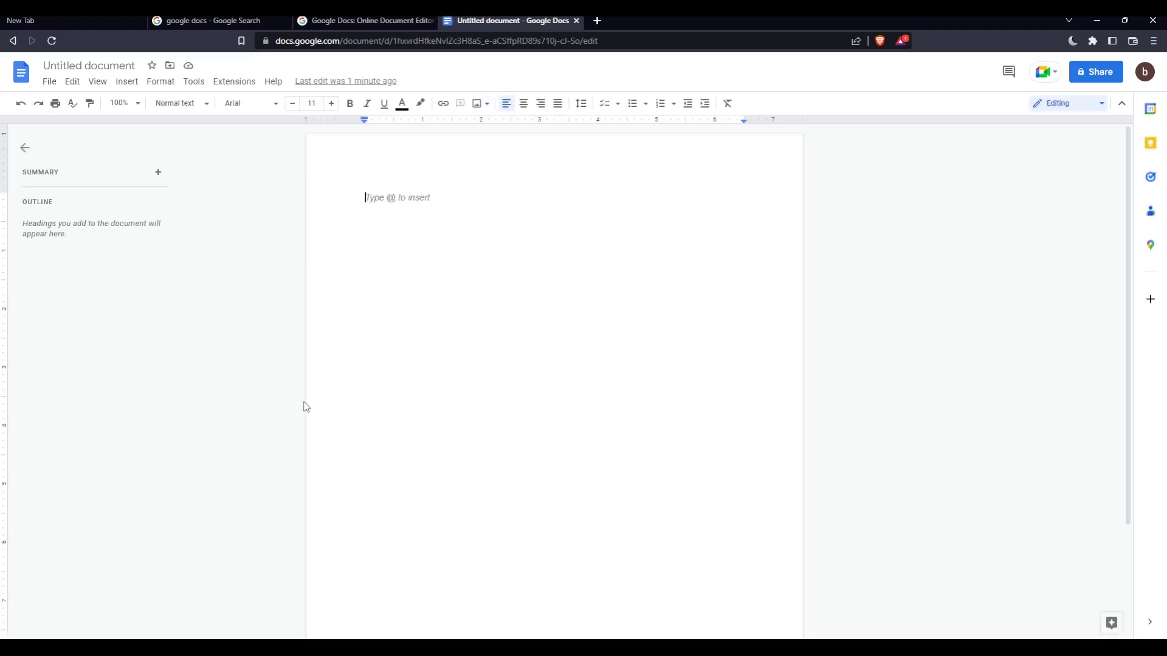
type("..")
type("--")
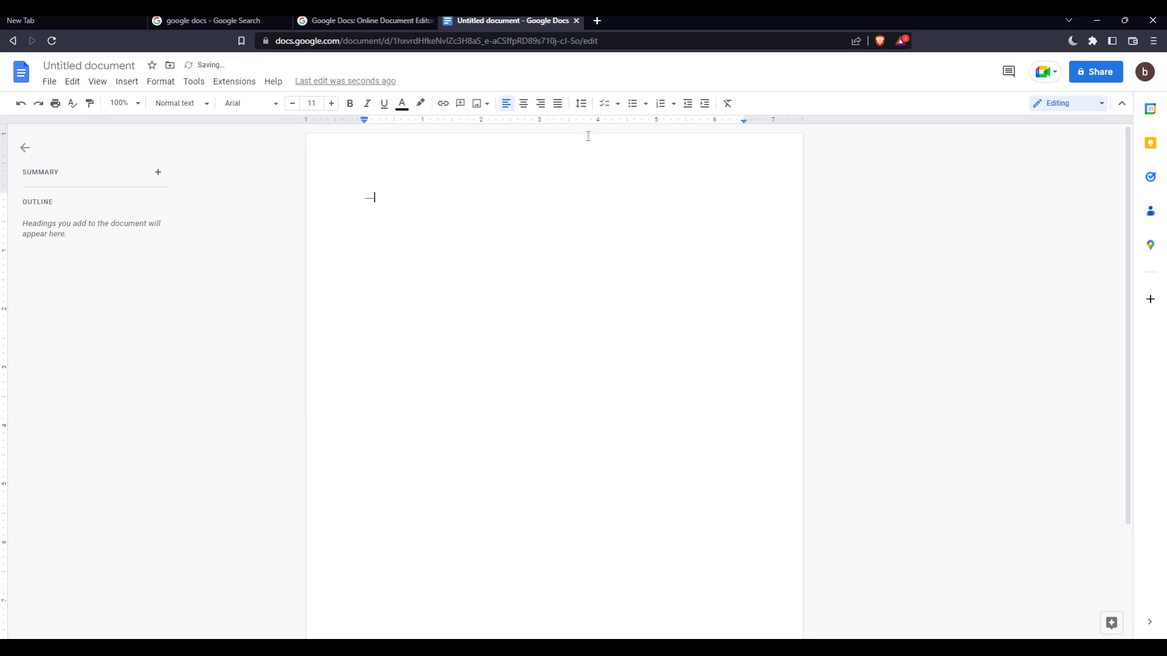
key("BackSpace")
key("ctrl+a")
Enter the words Test, Hello, Me, Ko and Lean on separate lines at the start of the document
left_click(396, 192)
type("Test")
key("Return")
type("Hello")
key("Return")
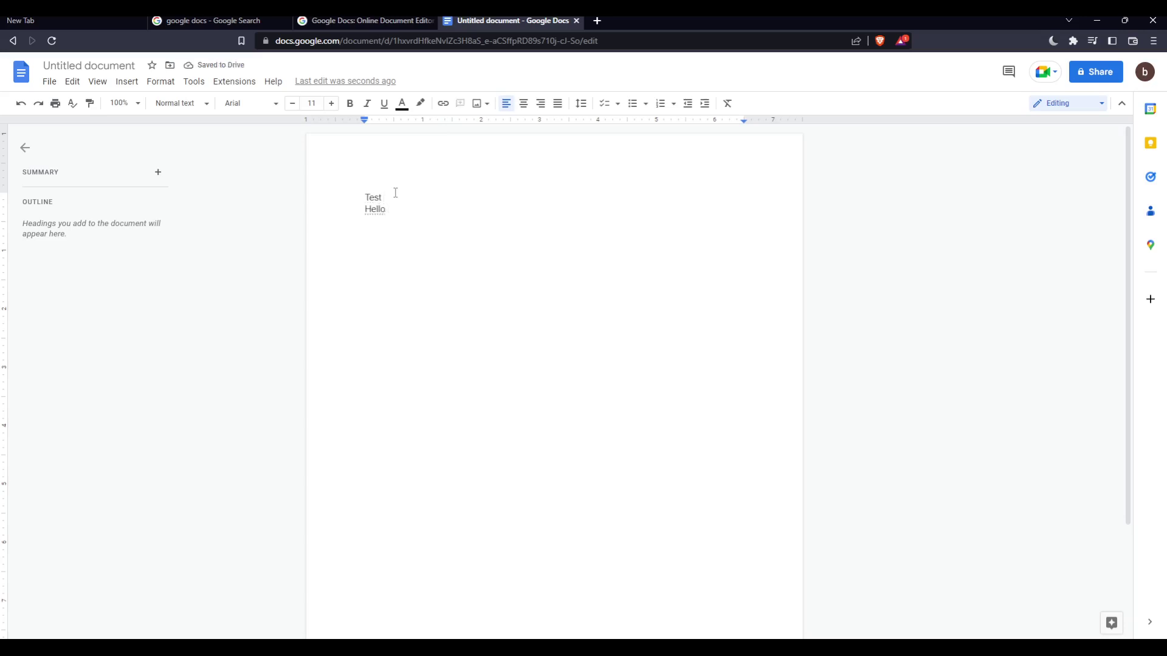
type("Me")
key("Return")
type("Ko")
key("Return")
type("Lean")
key("Return")
Replace the whole word list with a table of one column and four rows
left_click_drag(396, 246, 365, 181)
left_click(400, 254)
left_click_drag(399, 254, 353, 180)
left_click_drag(405, 252, 346, 190)
key("BackSpace")
key("ctrl+a")
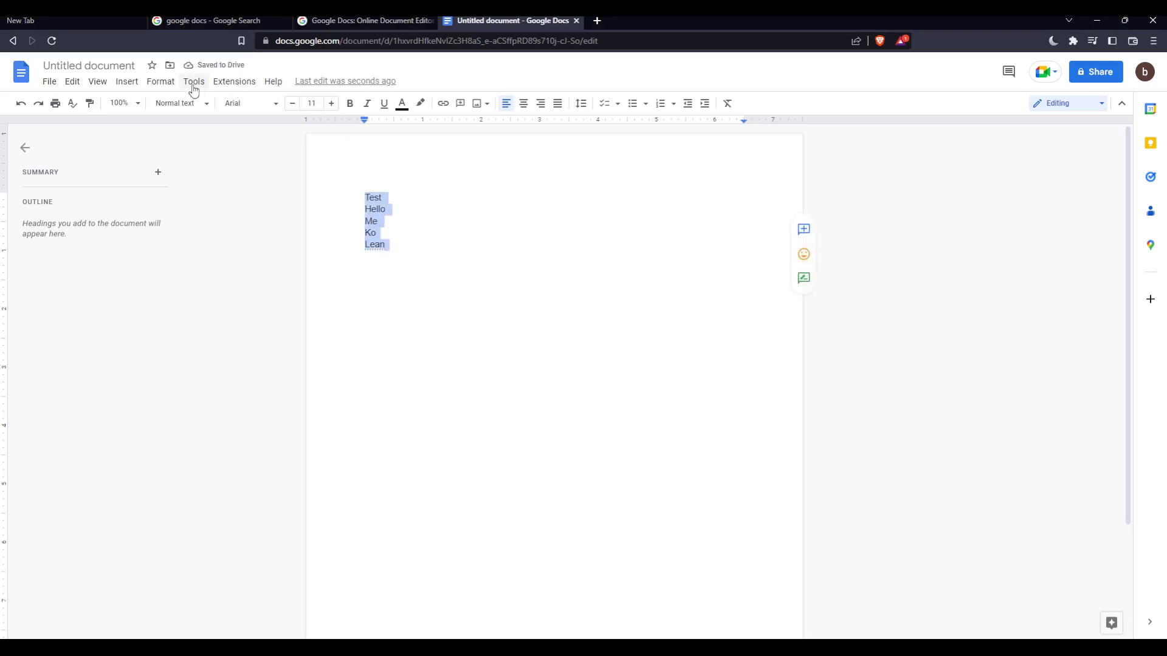
left_click(121, 83)
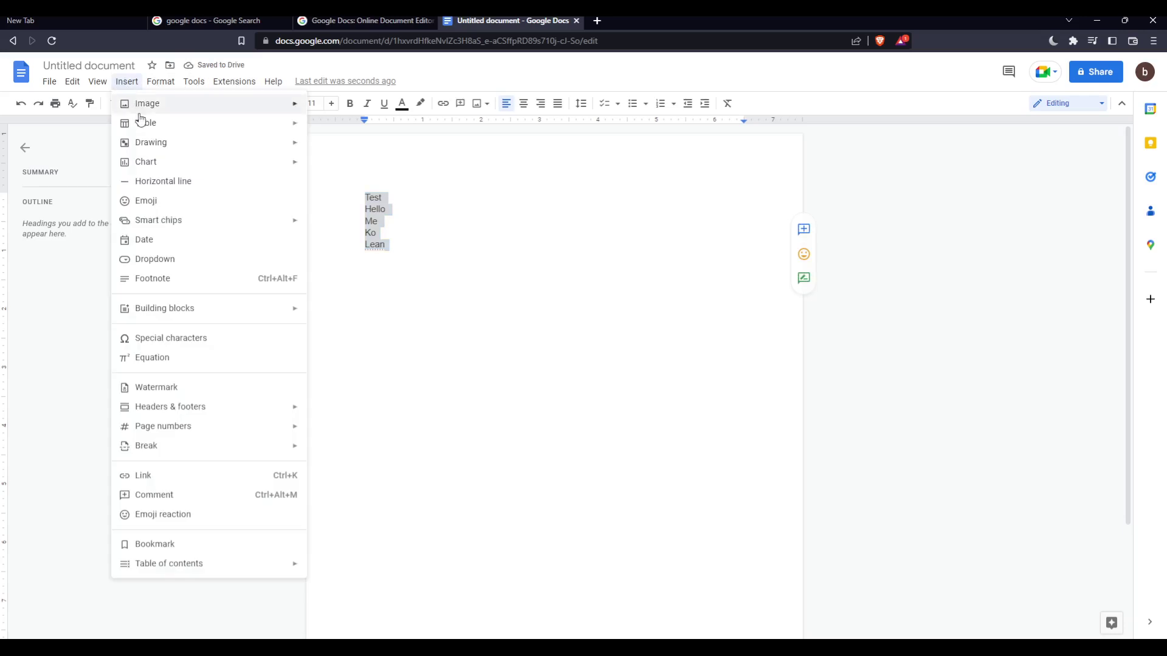
mouse_move(187, 126)
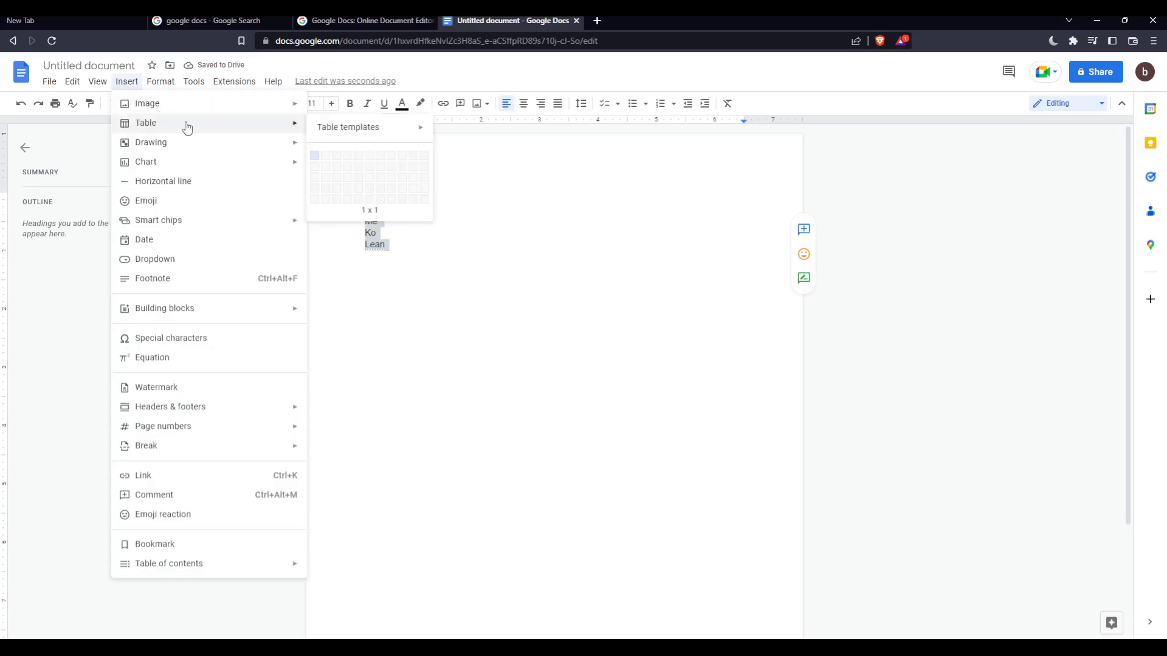
left_click(317, 190)
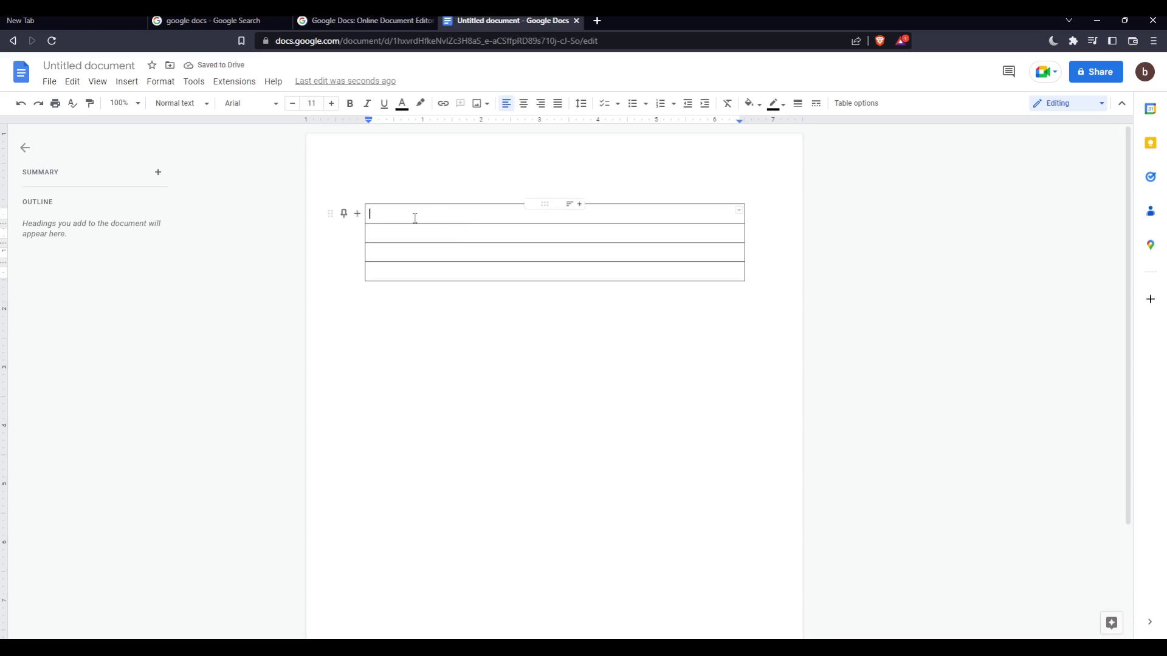
Fill the first table cell with "Hello" and the second with "ko"
type("Hello")
key("Return")
type("ko")
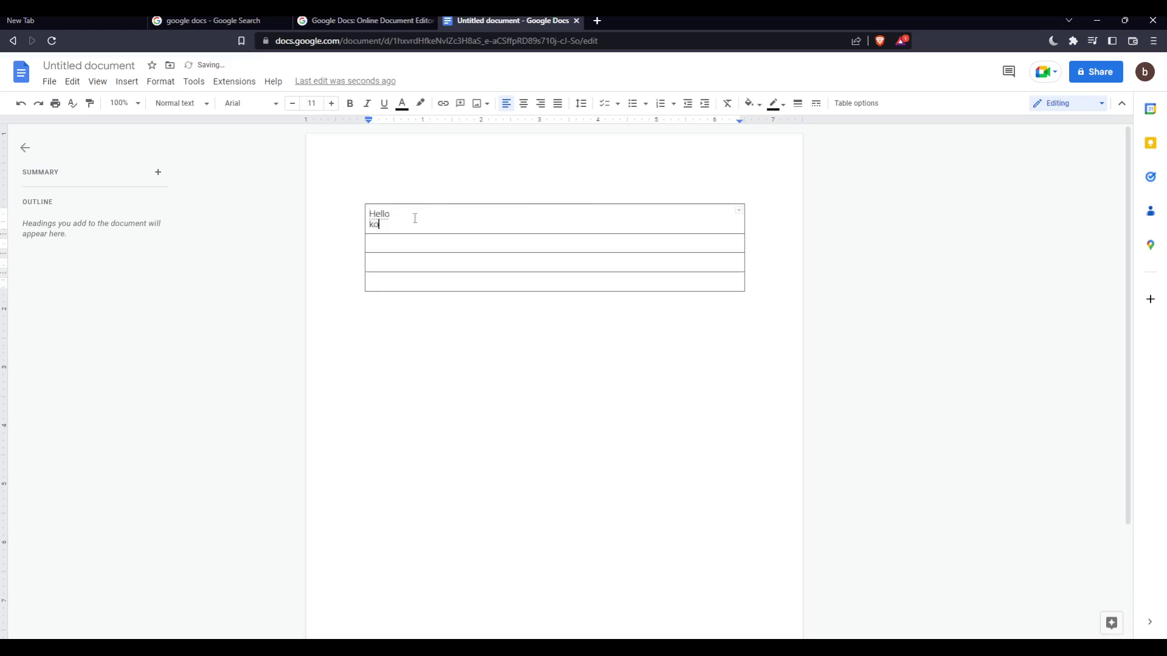
key("Return")
key("BackSpace")
key("BackSpace")
key("BackSpace")
left_click(396, 245)
type("ko")
Fill the third table cell with "lean" and the fourth with "me"
left_click(401, 281)
left_click(395, 269)
type("lean")
left_click(385, 290)
left_click(372, 281)
type("me")
left_click(462, 303)
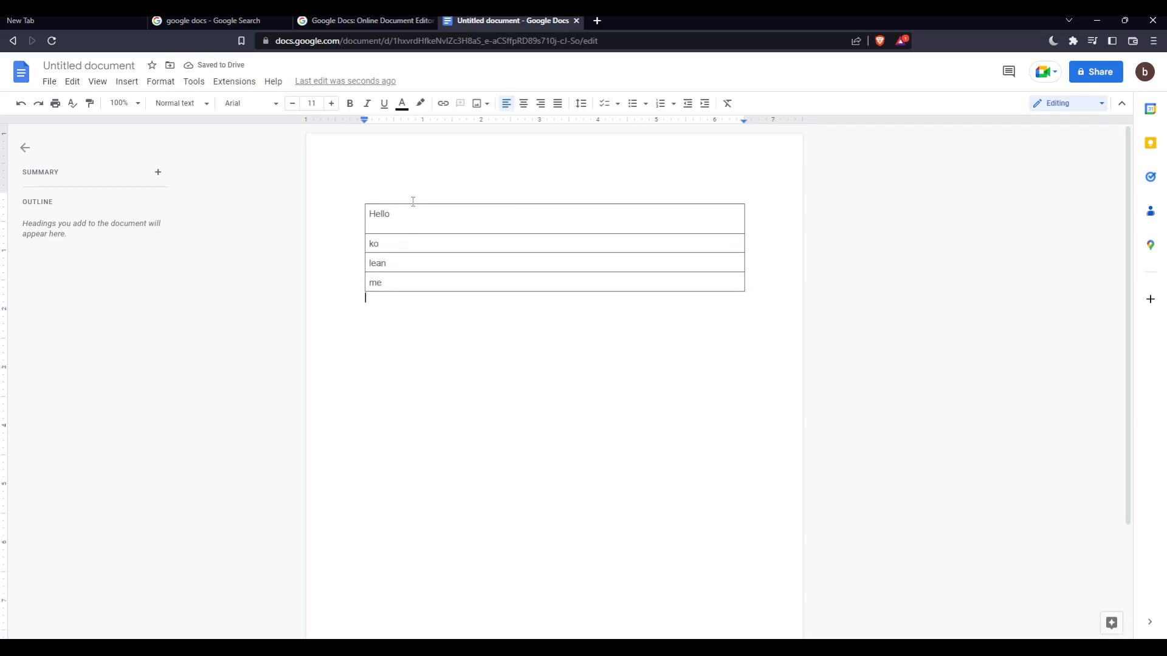
Sort the table in descending order, and again in ascending order
left_click(412, 204)
left_click(477, 211)
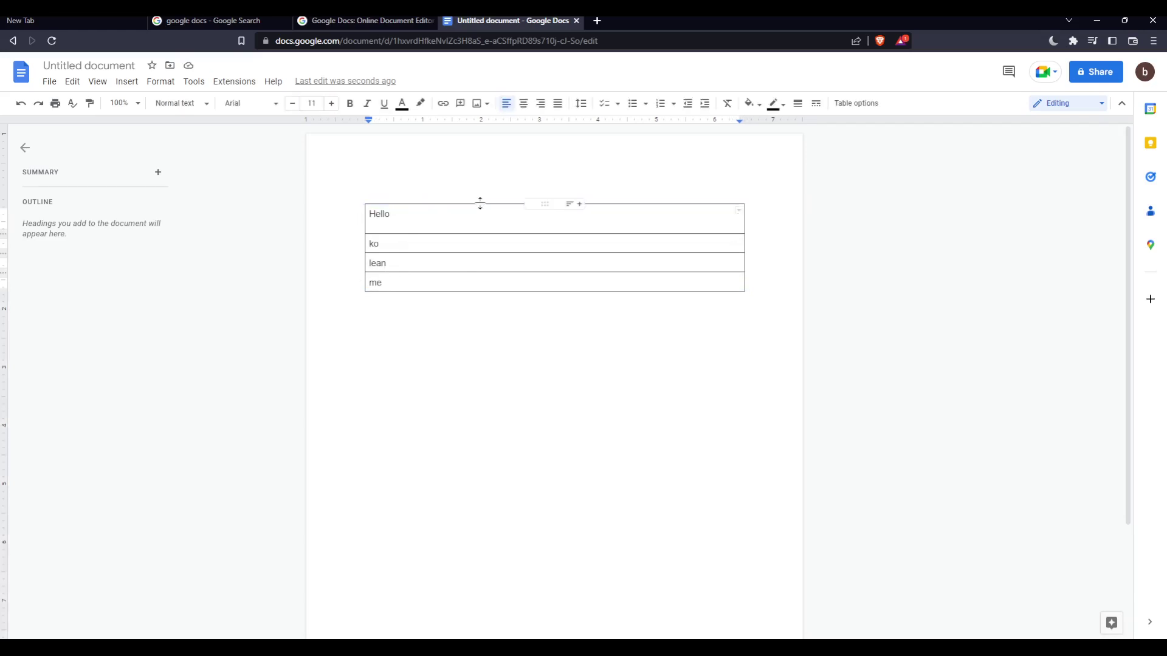
left_click(574, 208)
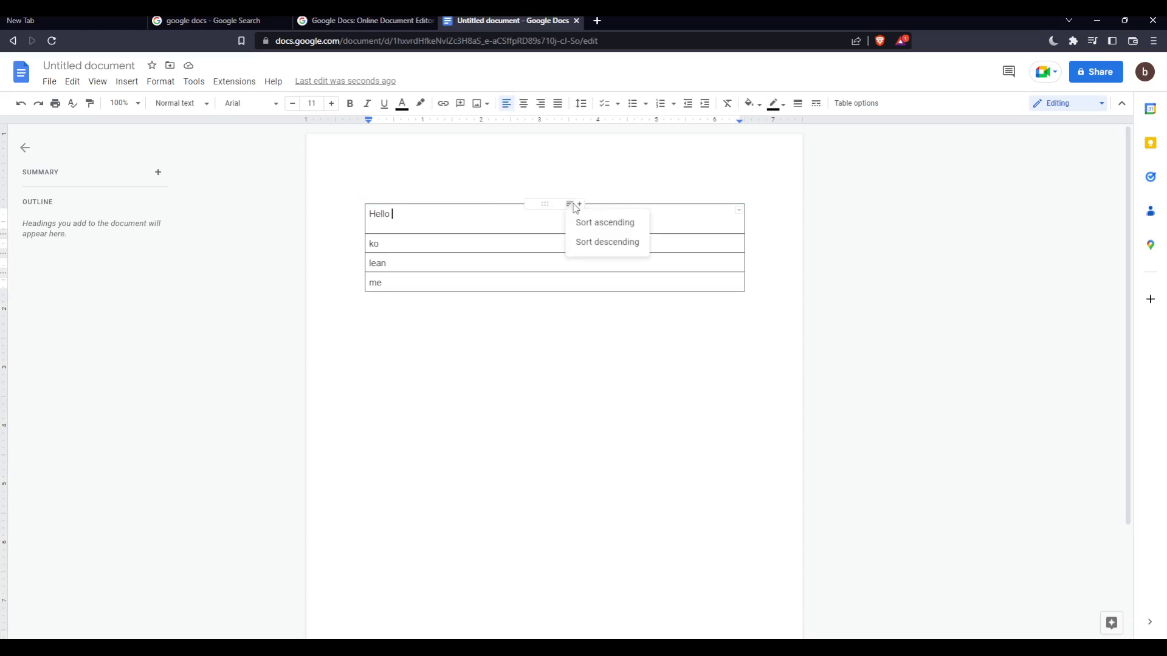
left_click(594, 241)
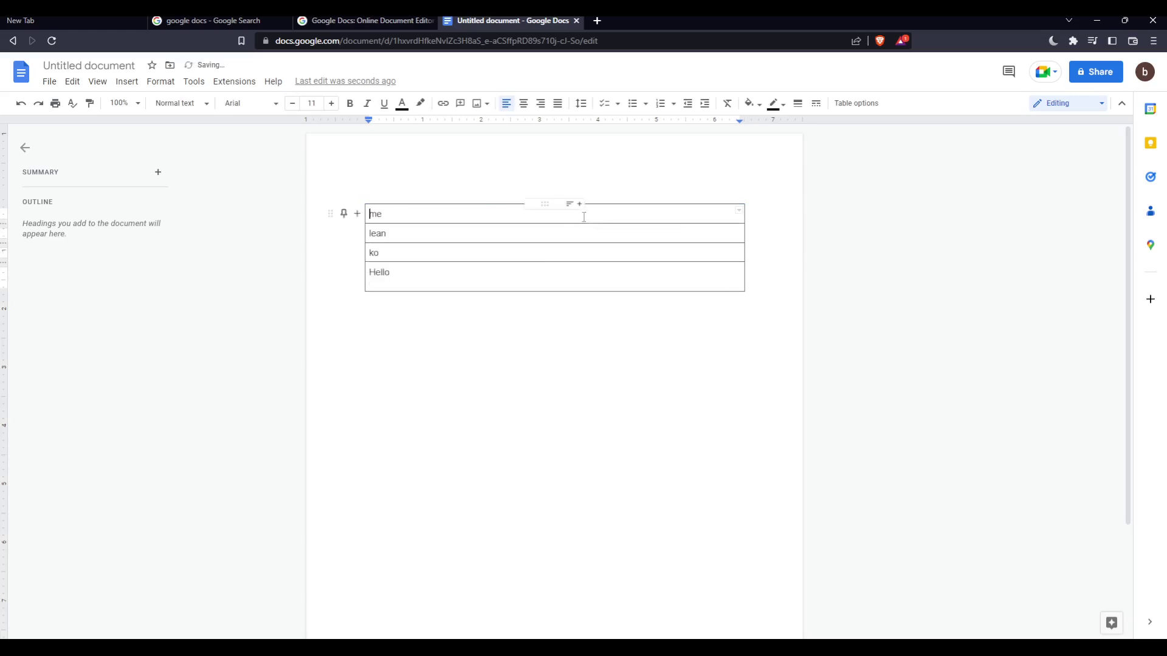
left_click(570, 204)
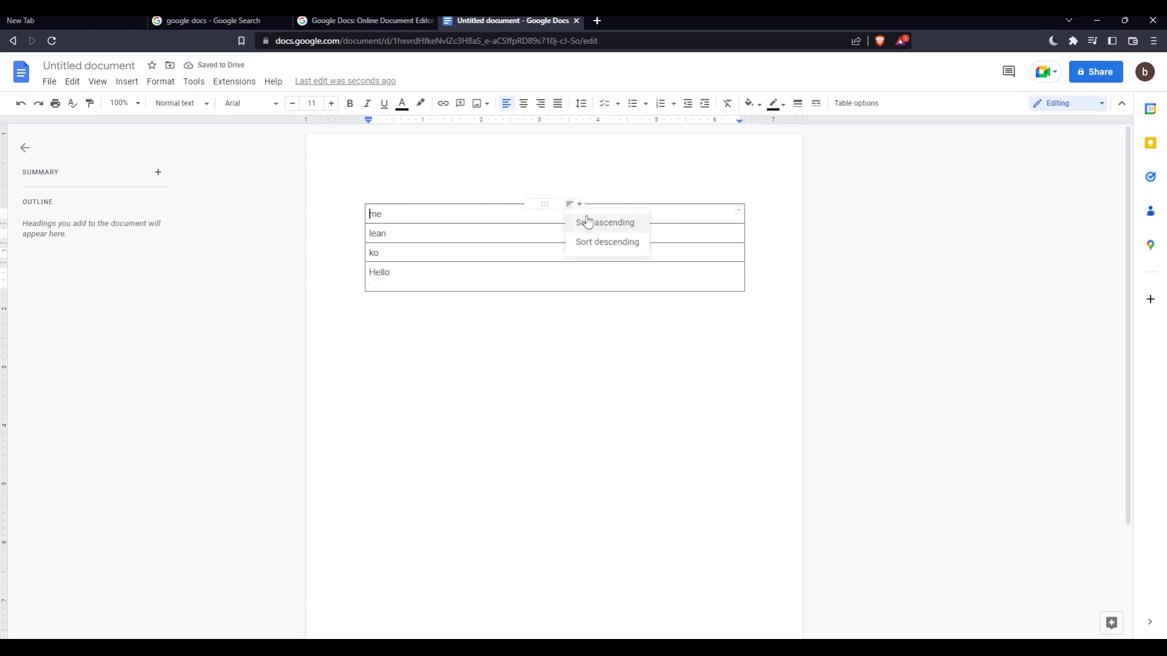
left_click(587, 222)
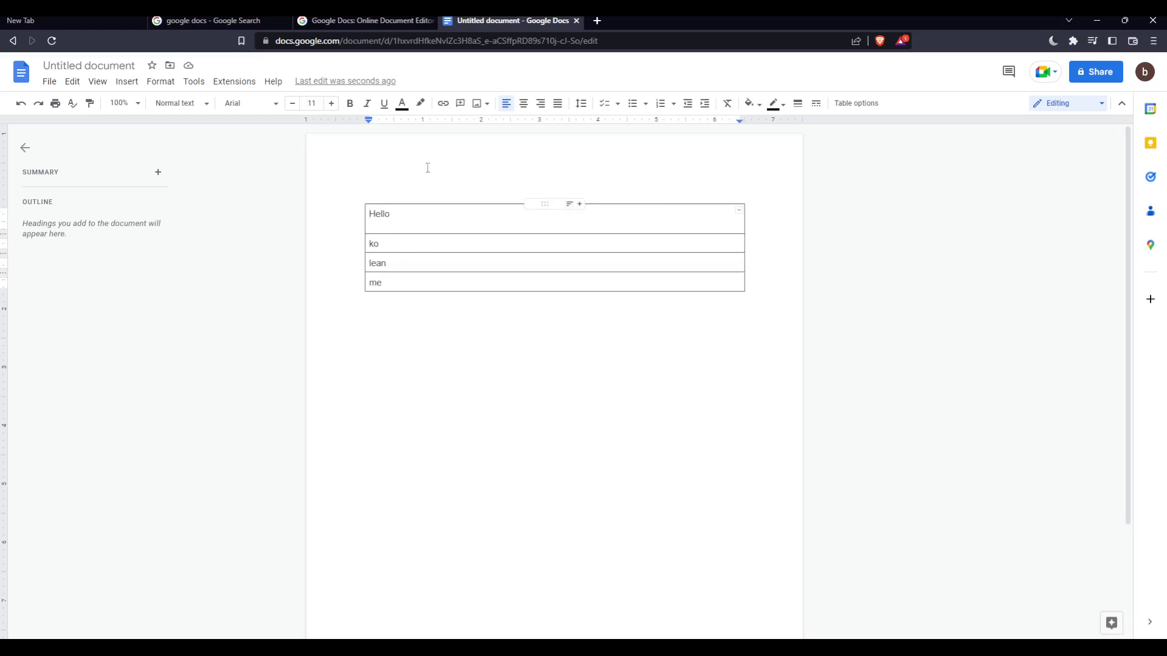
Undo the table edits until the page is blank
left_click(492, 312)
key("ctrl+z")
key("ctrl+z")
key("ctrl+z")
key("ctrl+z")
key("ctrl+z")
key("ctrl+z")
key("ctrl+z")
key("ctrl+z")
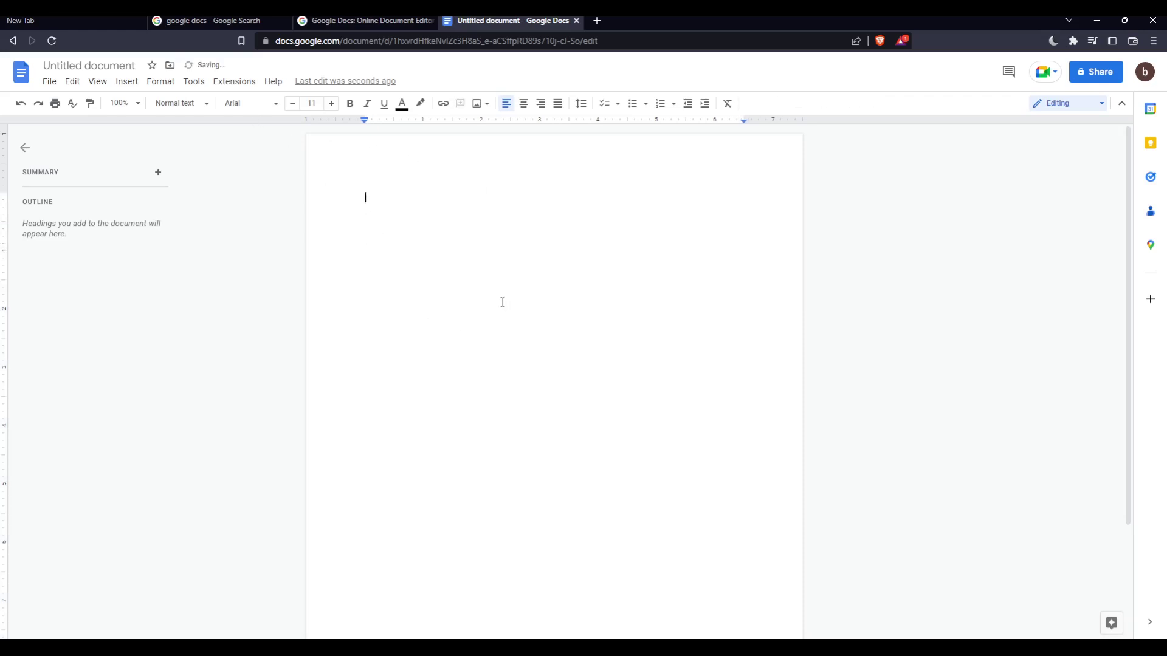
Enter a plain list of Test, Hello, Me, Ko and lean, each word on its own line
type("test")
key("Return")
type("Hello")
key("Return")
type("Me")
key("Return")
type("ko")
key("Return")
type("lean")
left_click(864, 215)
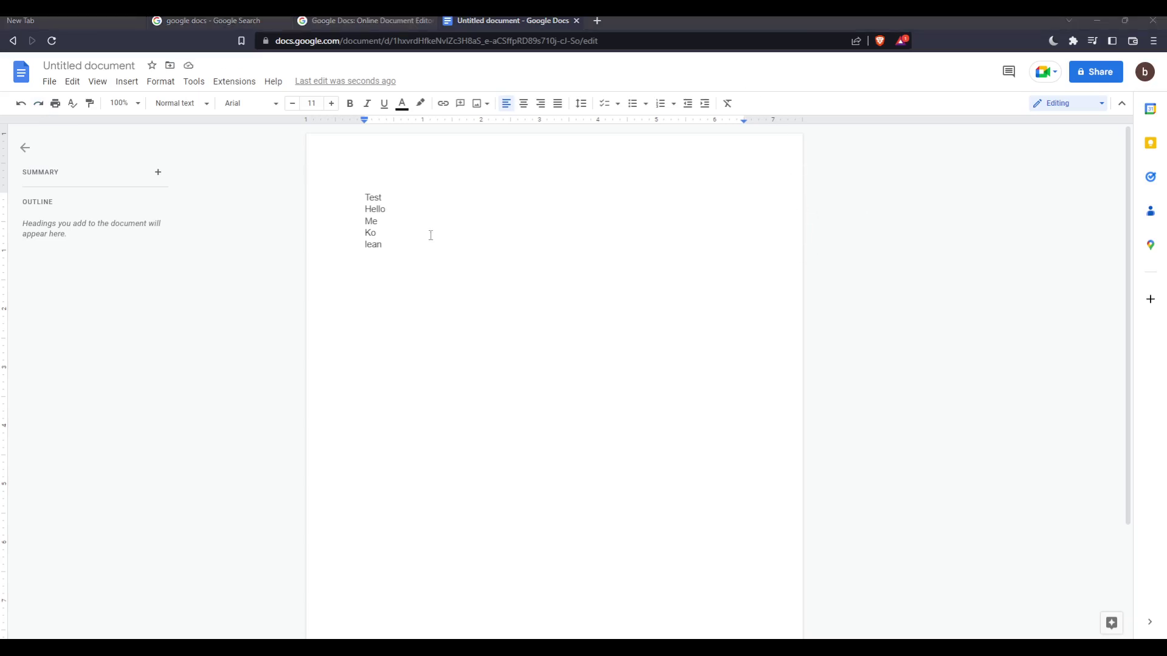
Open the Google Workspace Marketplace to get add-ons for the document
left_click(234, 81)
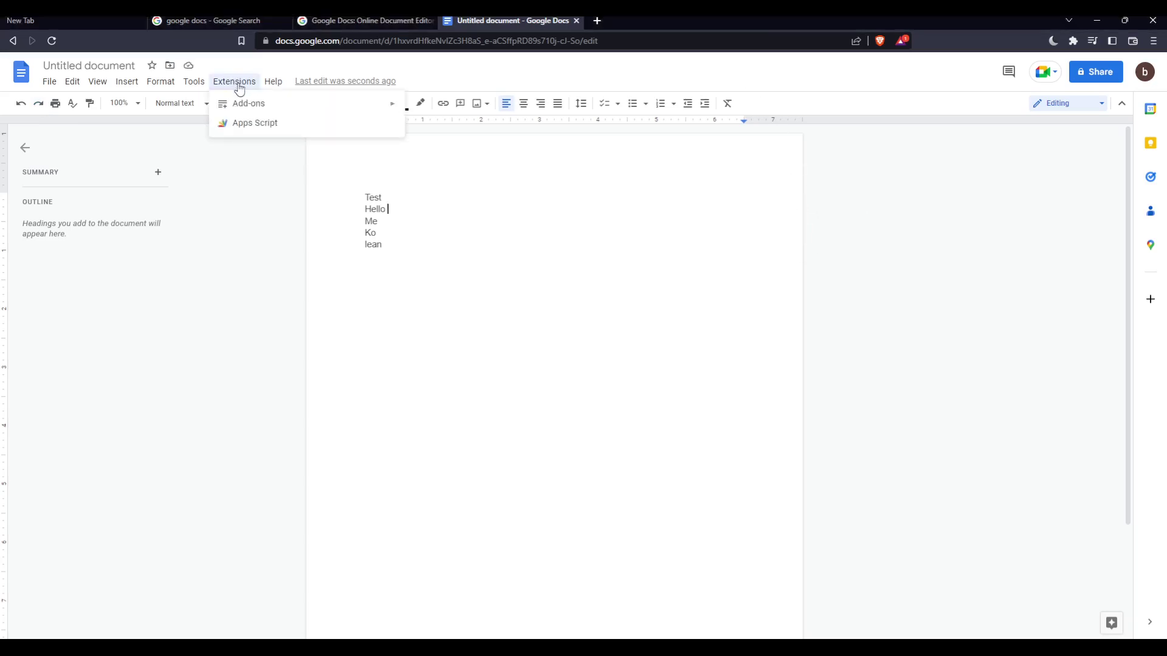
mouse_move(248, 102)
left_click(500, 107)
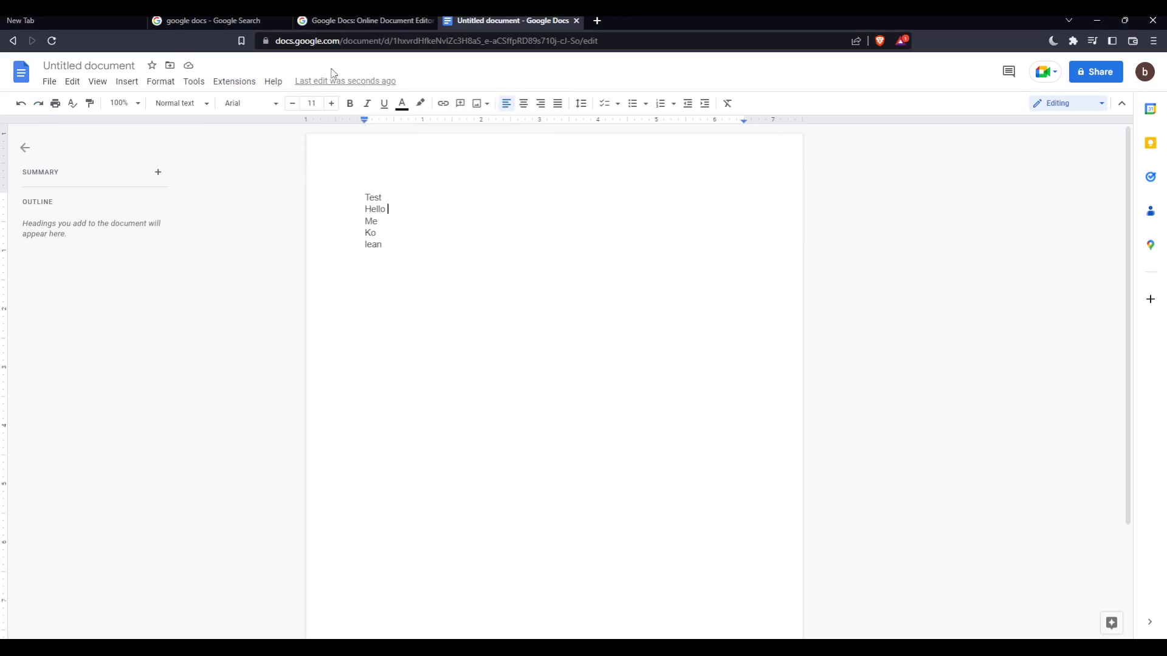
left_click(247, 81)
left_click(427, 110)
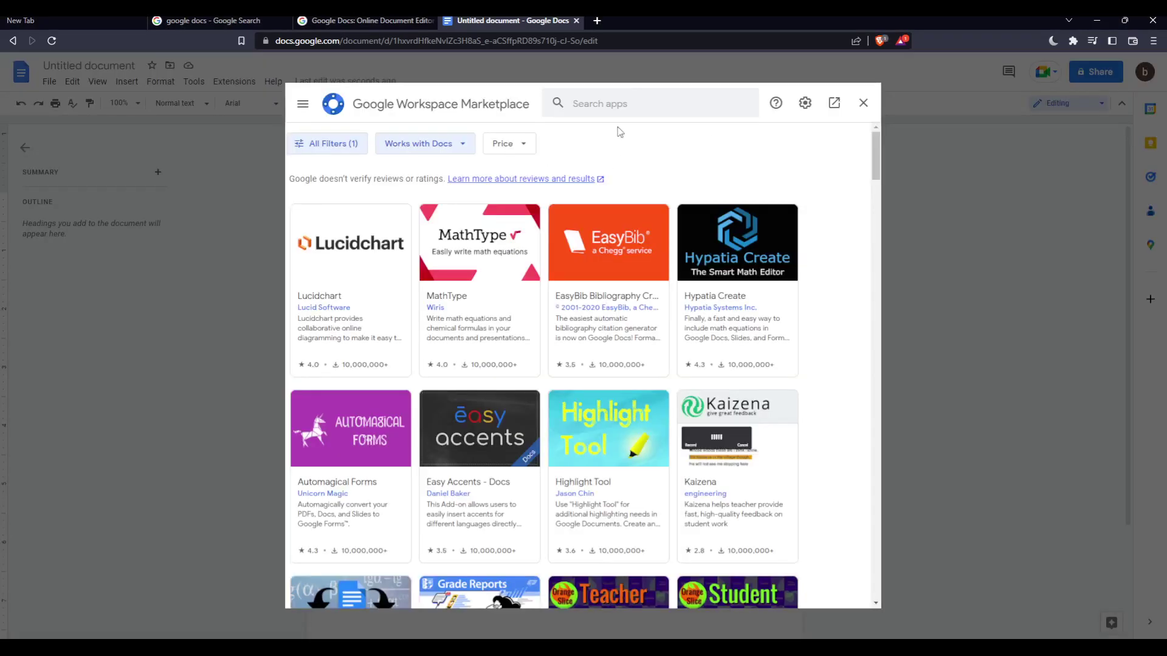
Search the marketplace for Sorted Paragraphs, view that add-on's listing and close the marketplace
left_click(606, 104)
type("sorted")
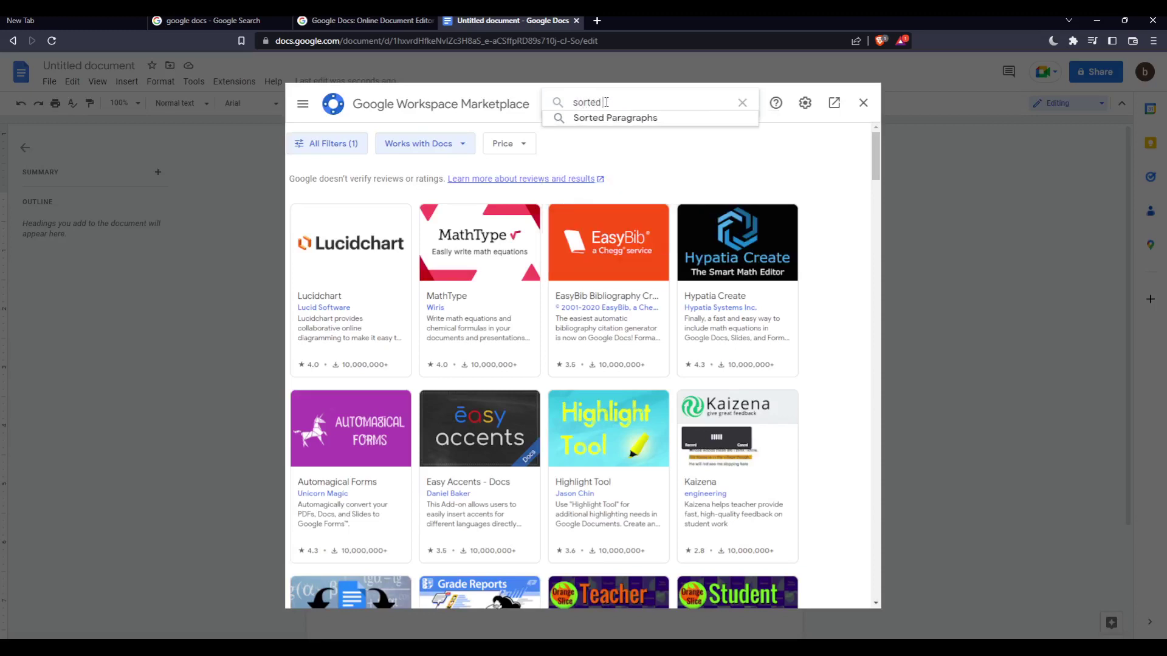
type(" parag")
left_click(607, 117)
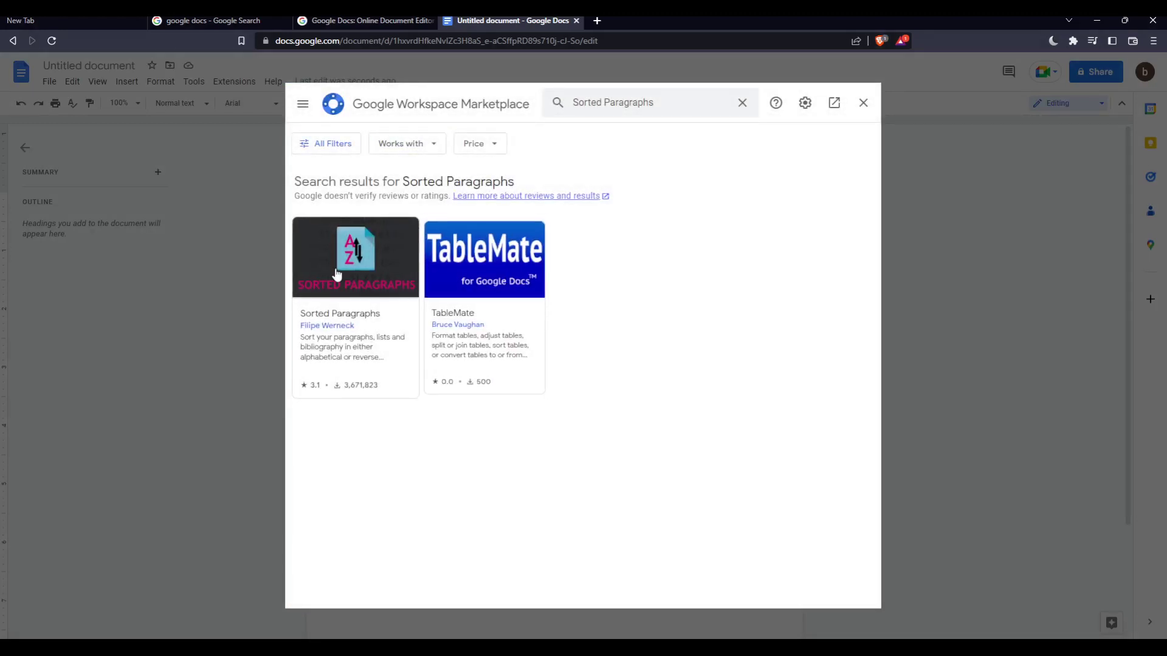
left_click(336, 272)
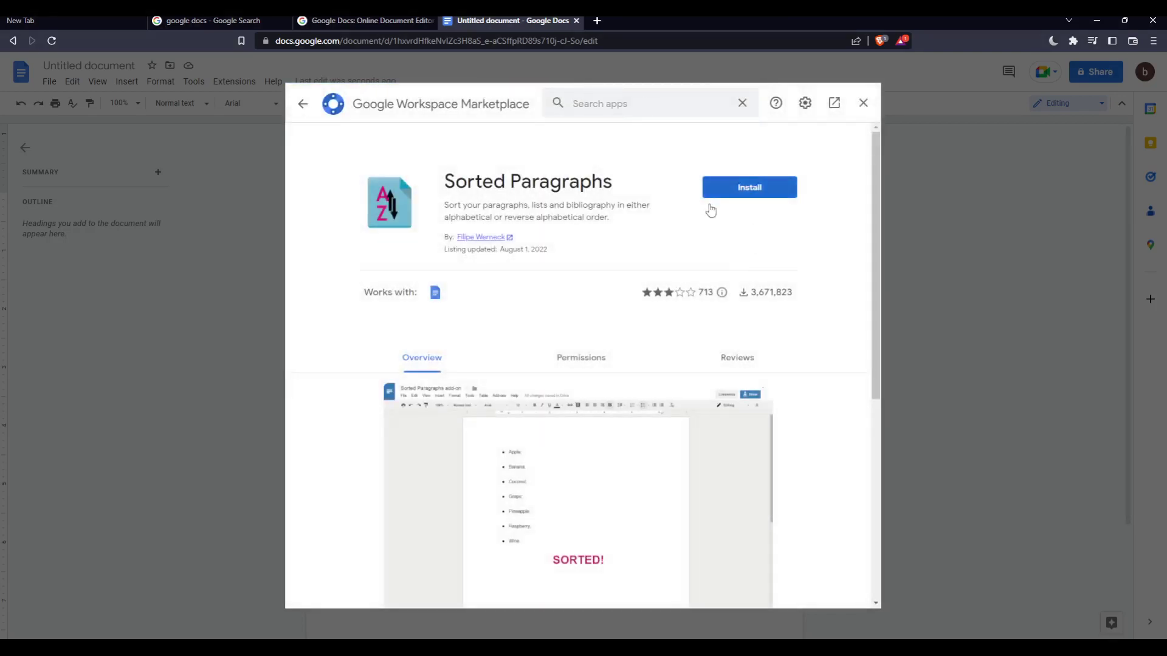
left_click(863, 103)
left_click_drag(419, 254, 336, 159)
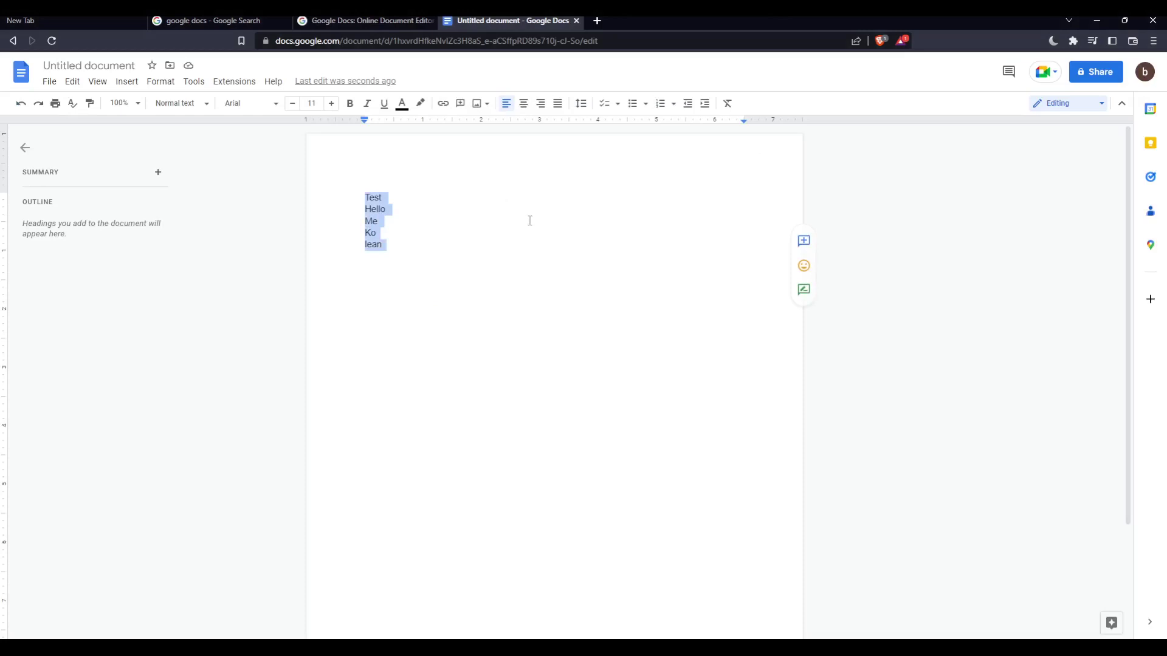
left_click(924, 202)
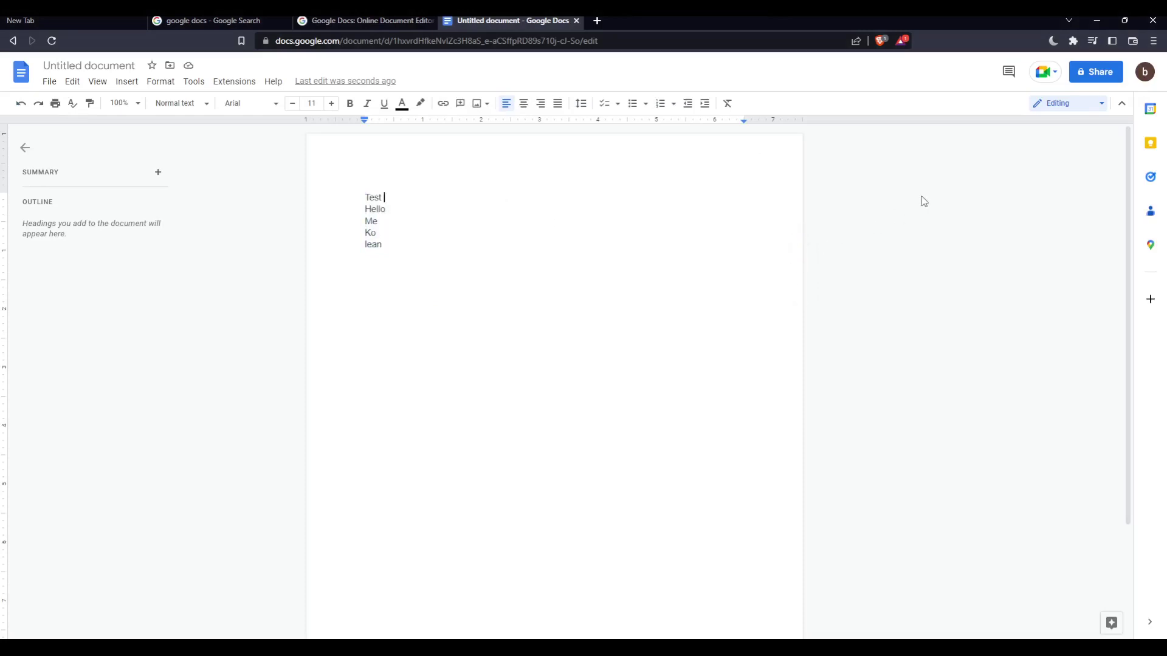